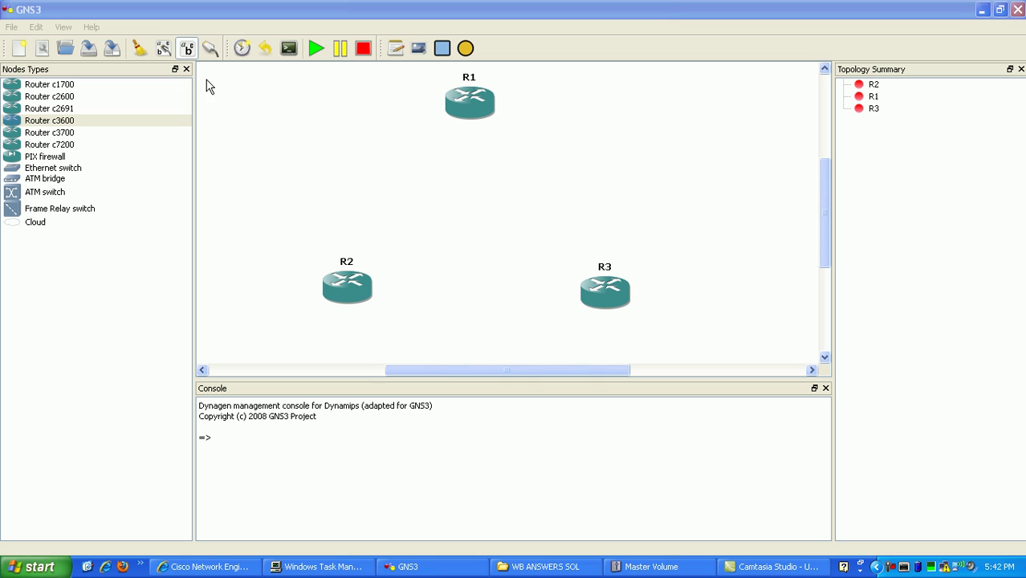
Place Frame Relay switch FR0 on the canvas, centred between routers R1, R2 and R3
click(69, 209)
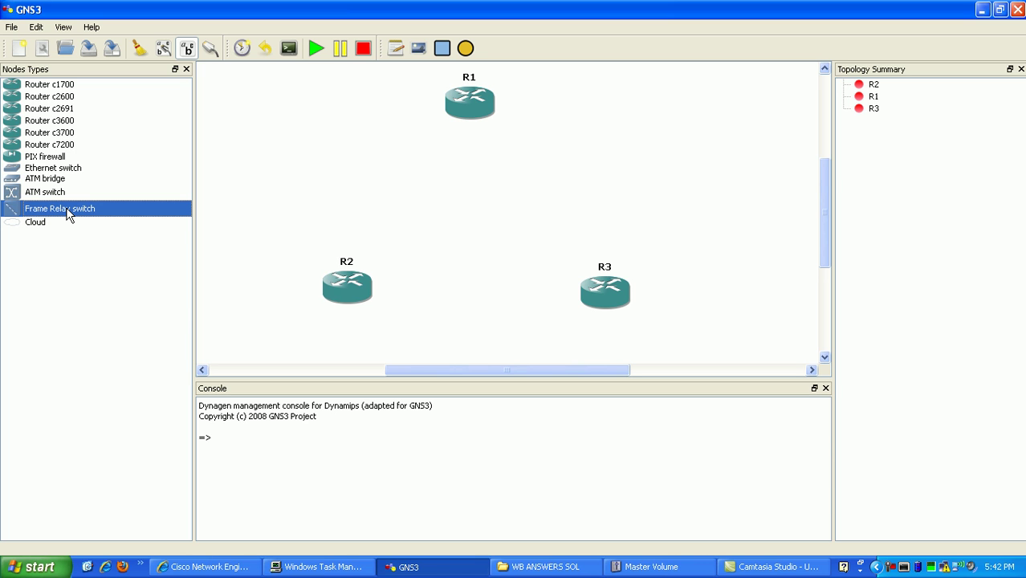
drag(66, 207, 475, 216)
drag(474, 216, 478, 218)
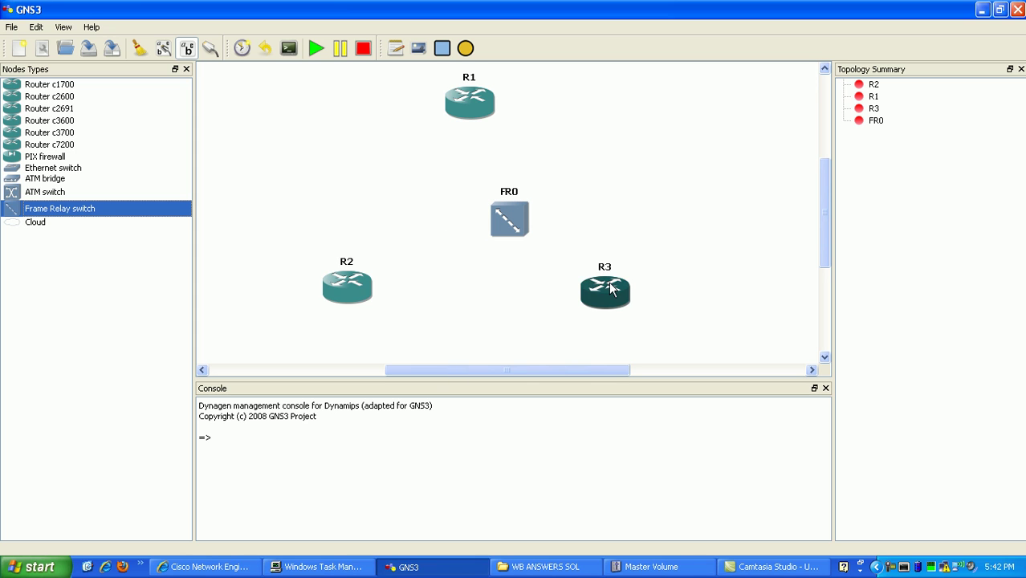
drag(506, 219, 469, 214)
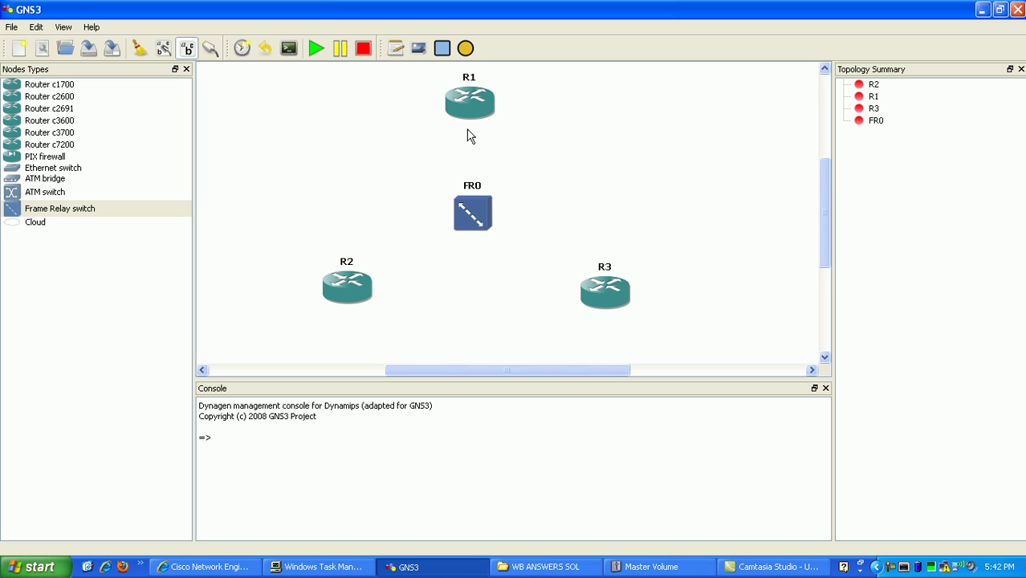
mouse_move(485, 105)
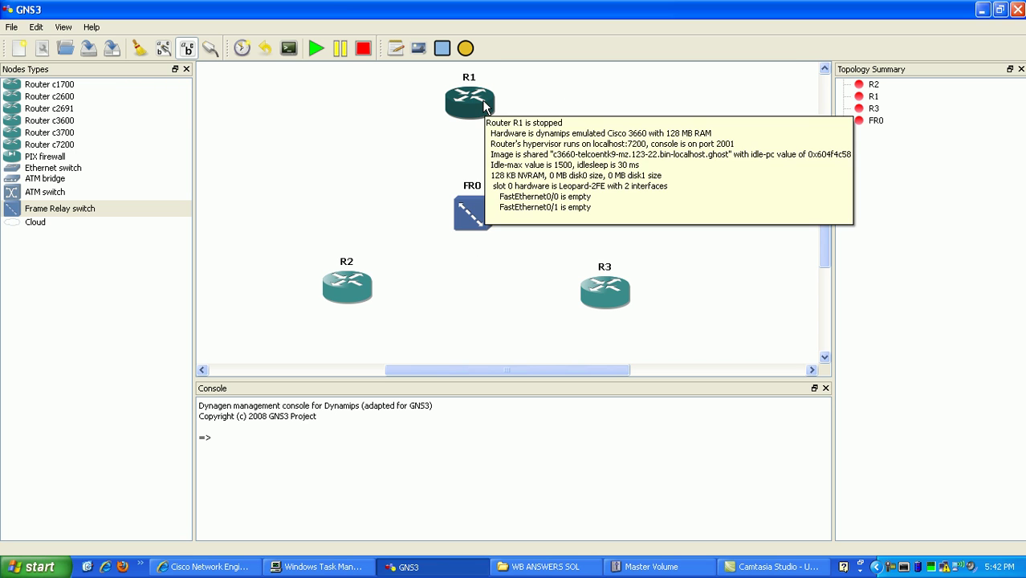
mouse_move(361, 301)
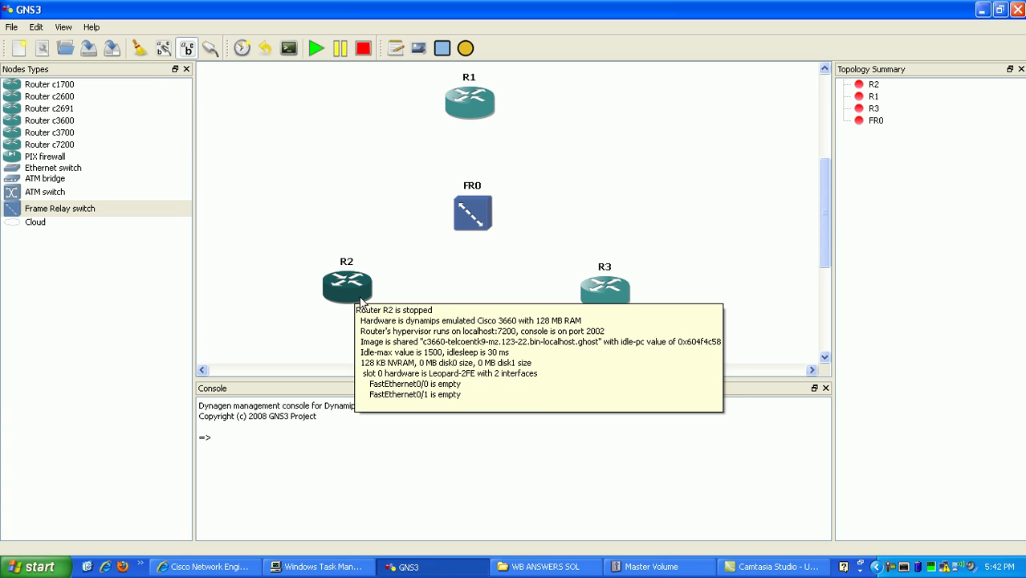
mouse_move(629, 300)
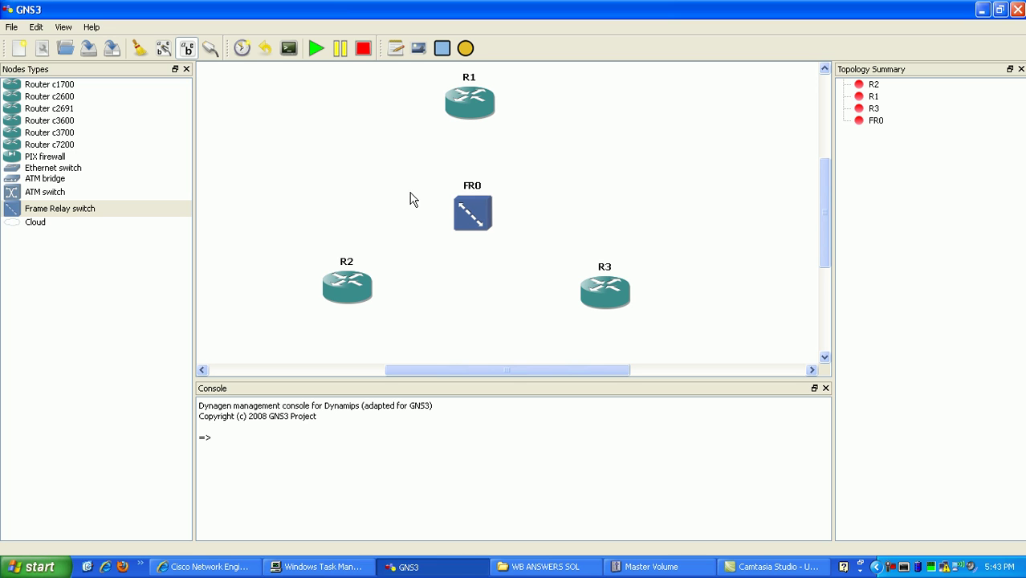
Open FR0's port and DLCI settings in the Node configurator, moved aside to keep the routers visible
right_click(470, 217)
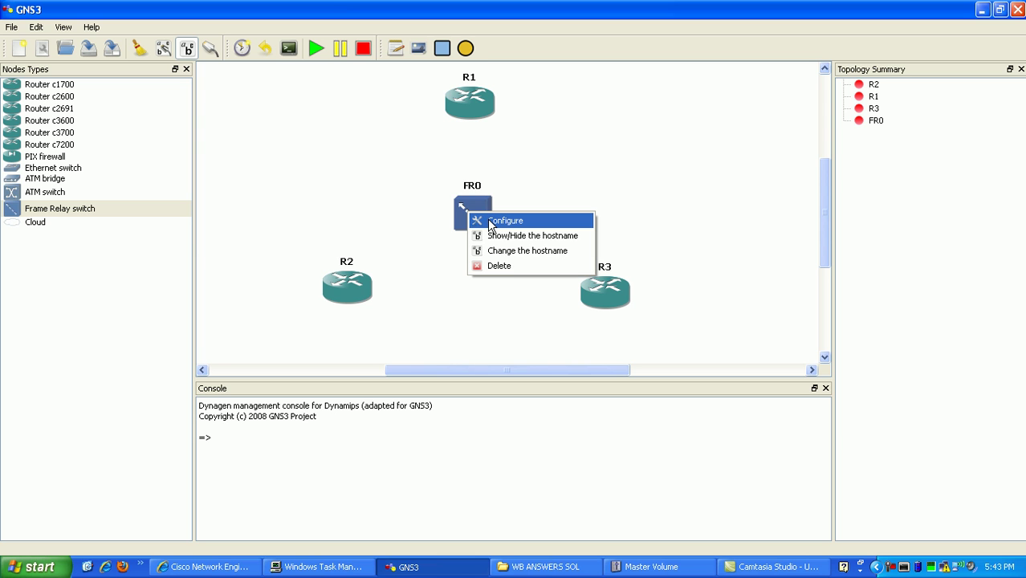
click(489, 221)
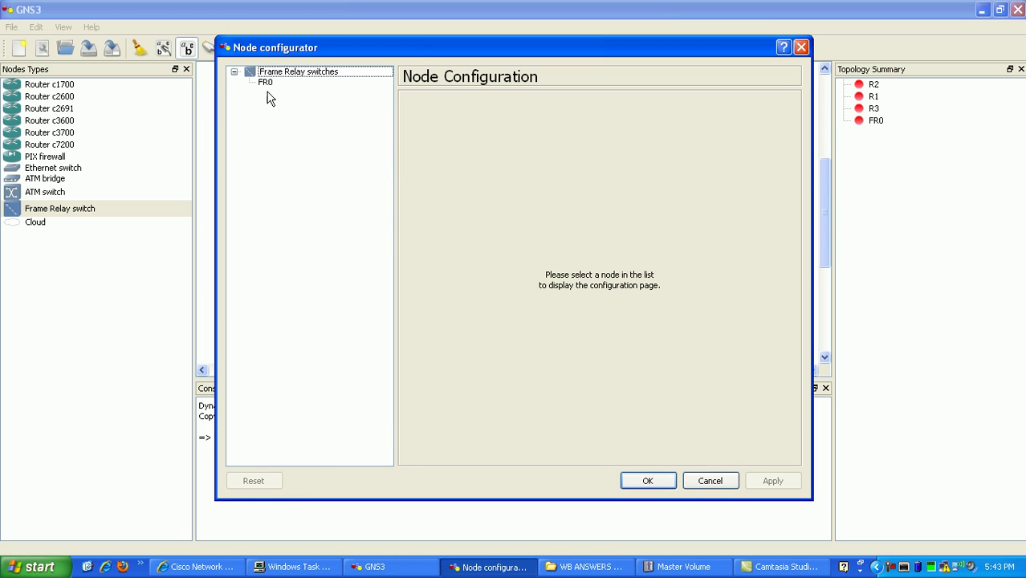
click(266, 85)
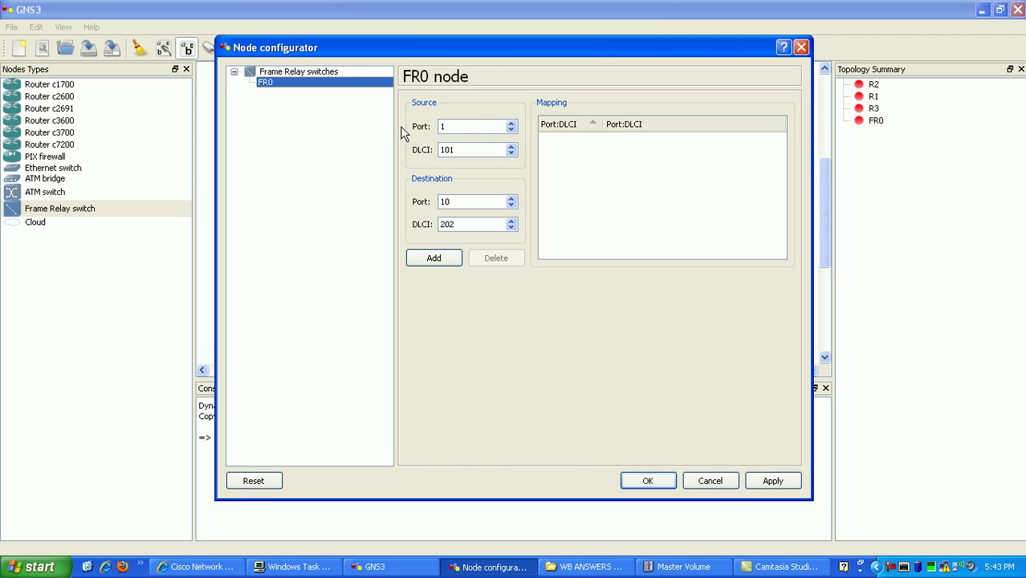
drag(467, 47, 356, 77)
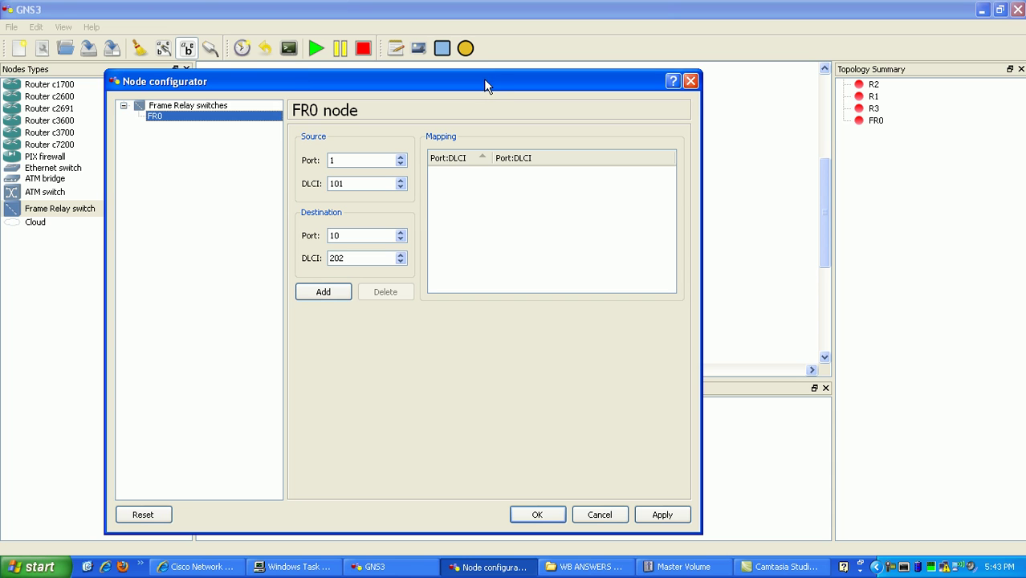
drag(444, 81, 616, 210)
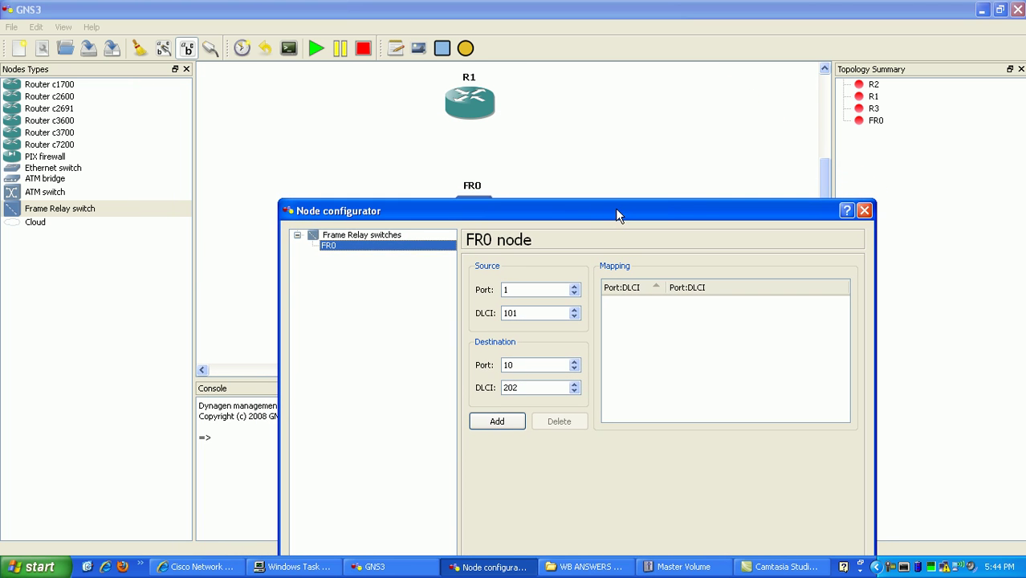
drag(546, 210, 787, 110)
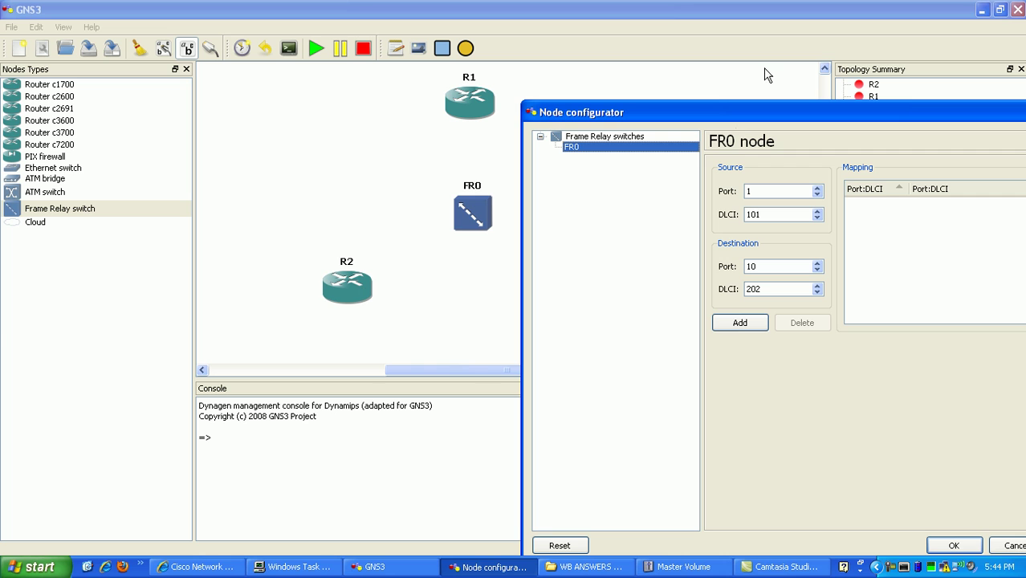
Fill in FR0's pending mapping: source port 1, DLCI 102, destination port 2, DLCI 201
click(750, 191)
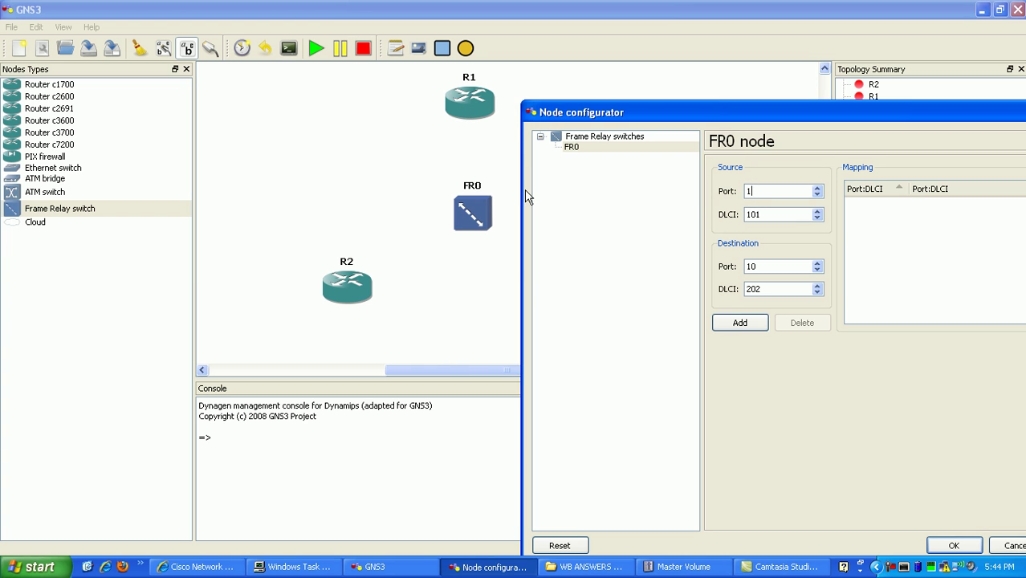
drag(764, 215, 754, 222)
text(2)
drag(751, 273, 725, 273)
drag(763, 215, 747, 220)
click(759, 267)
drag(719, 111, 296, 46)
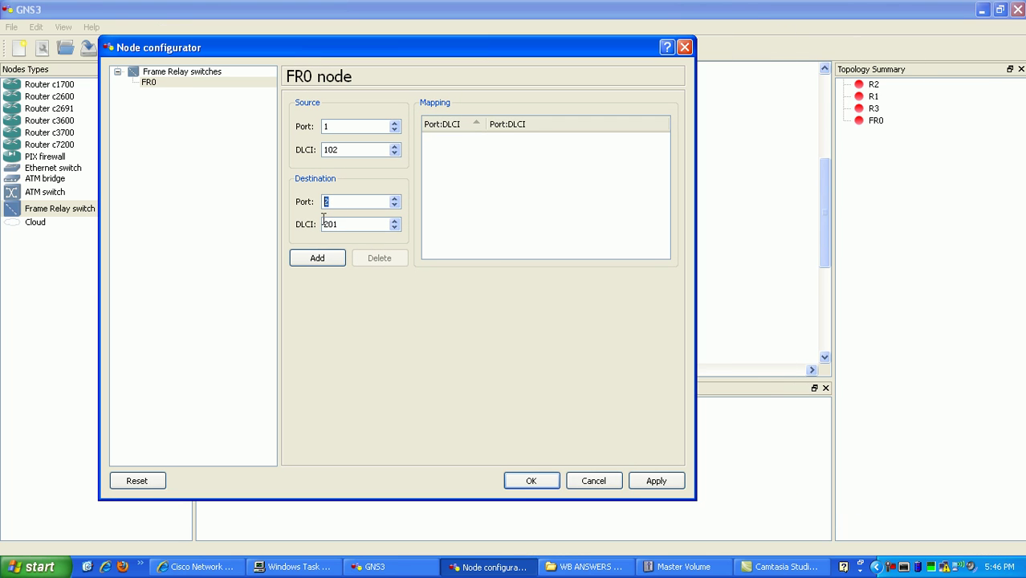
Add the 1:102 → 2:201 mapping and set the next mapping's source port to 1
click(320, 255)
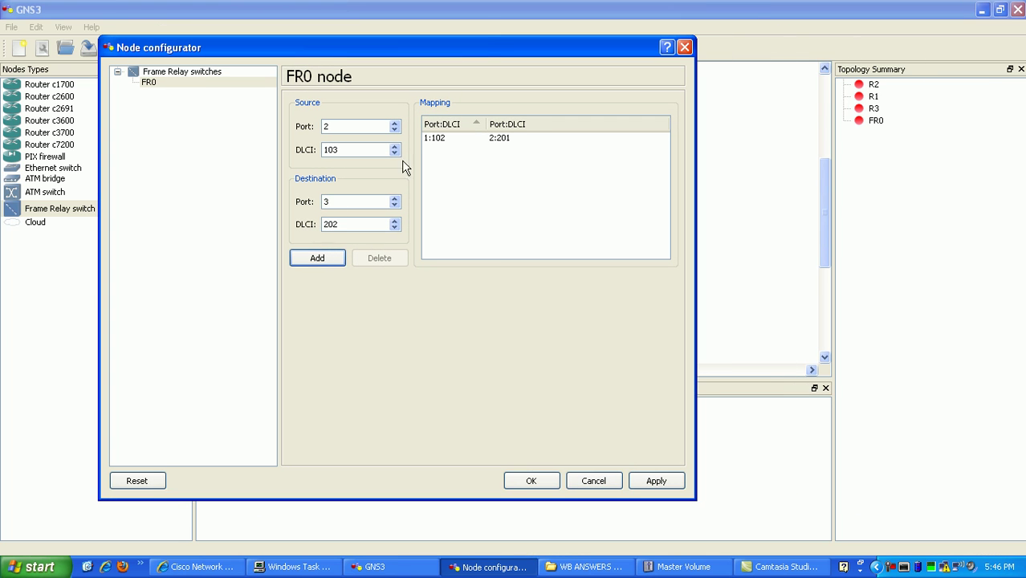
drag(464, 50, 292, 155)
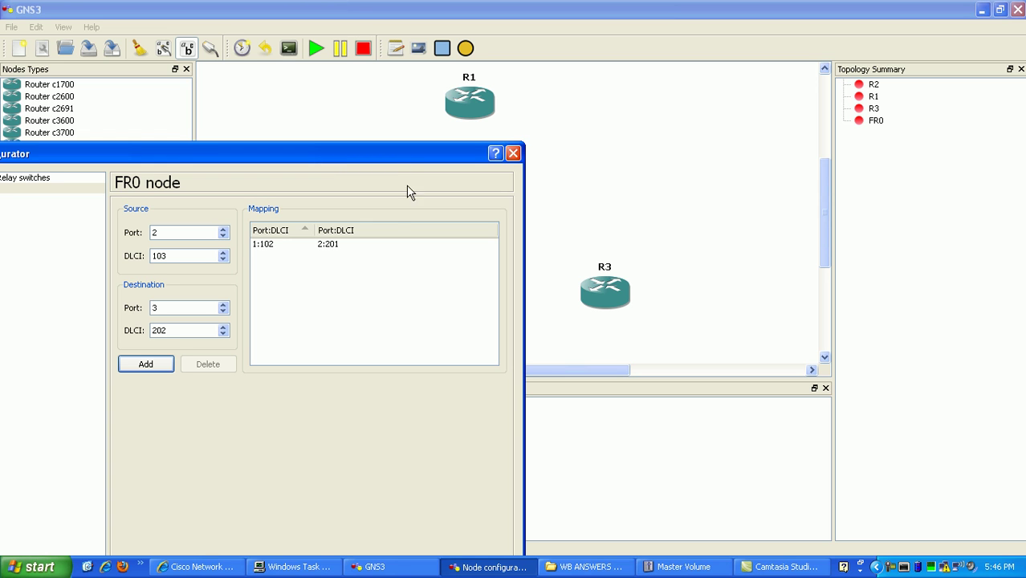
drag(162, 233, 148, 241)
text(1)
drag(184, 257, 153, 256)
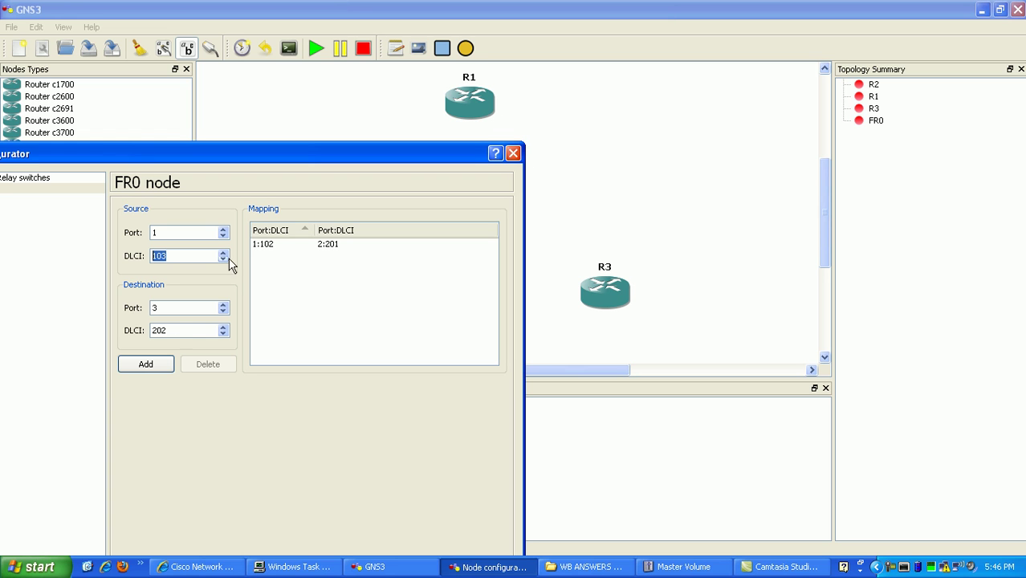
Set destination port 3, DLCI 301, and add the 1:103 → 3:301 mapping
click(155, 307)
click(170, 330)
drag(173, 330, 151, 330)
text(3)
click(153, 366)
click(133, 365)
Apply FR0's Frame Relay mappings
drag(277, 156, 347, 78)
click(575, 496)
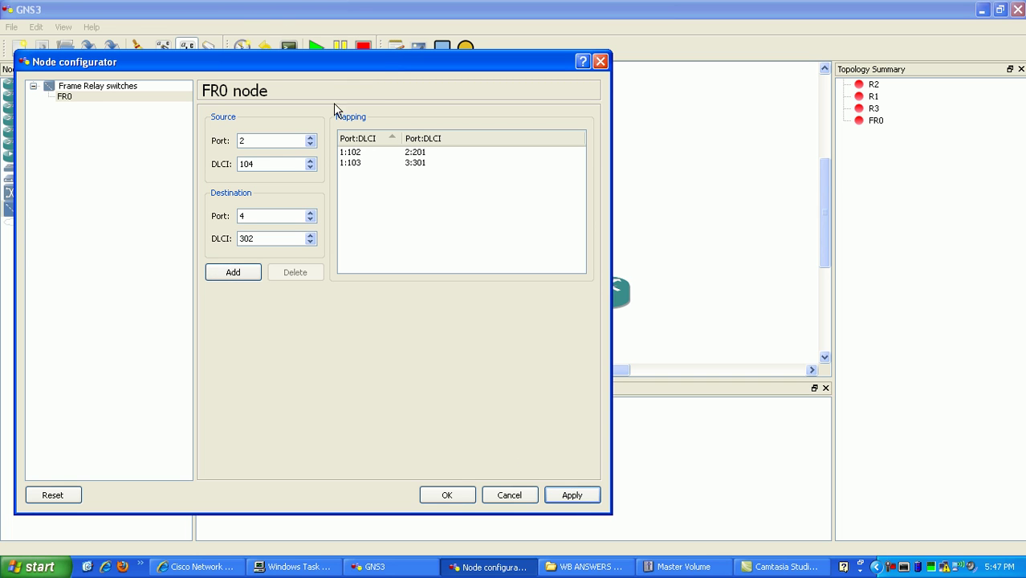
drag(382, 64, 575, 178)
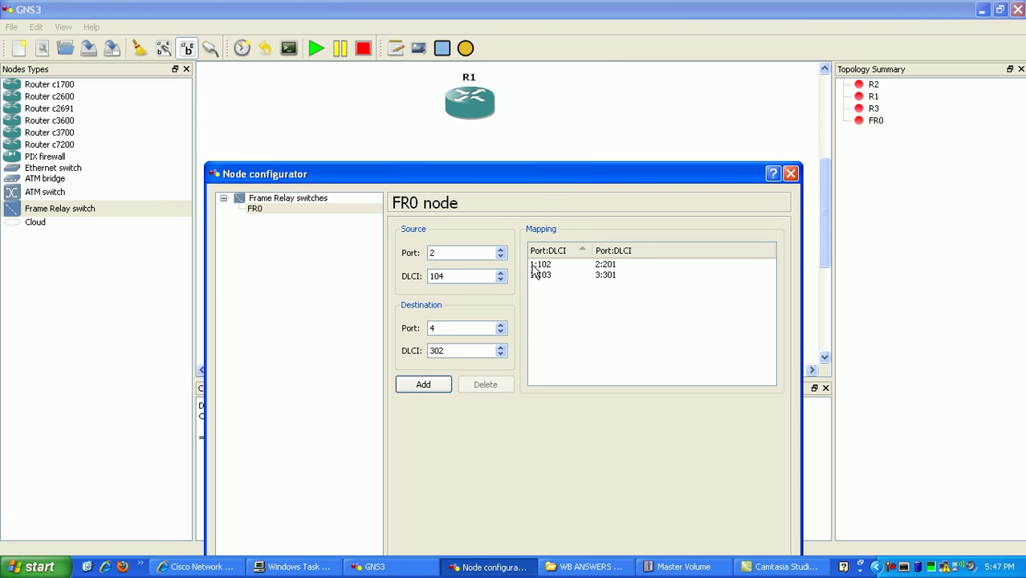